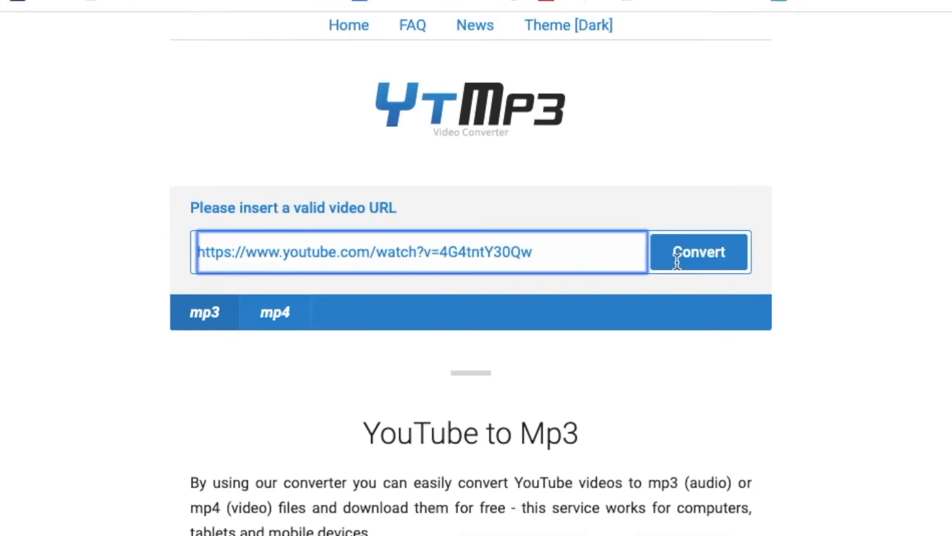
# - Convert the YouTube video to MP3 and import the downloaded "Almost Is Never Enough" karaoke MP3 into Audacity
pyautogui.click(724, 256)
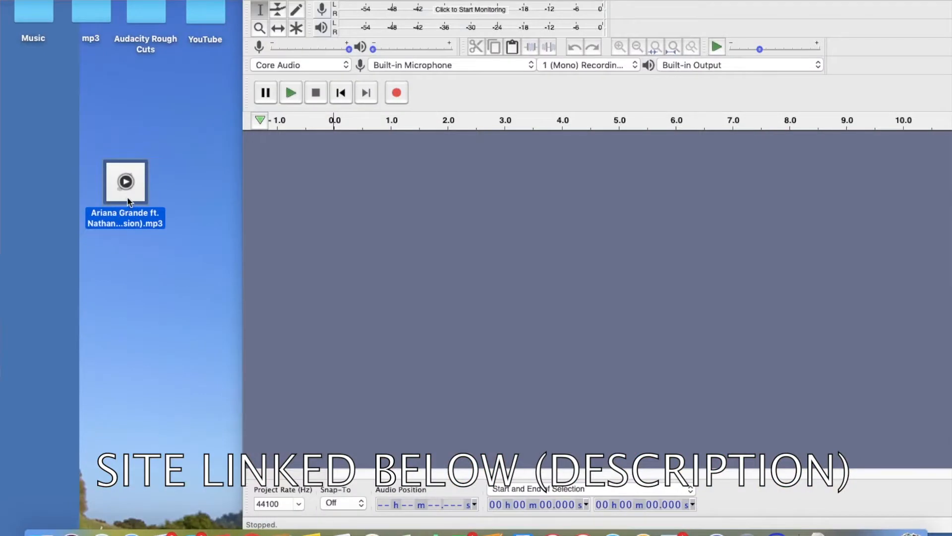
pyautogui.moveTo(128, 201); pyautogui.dragTo(359, 198)
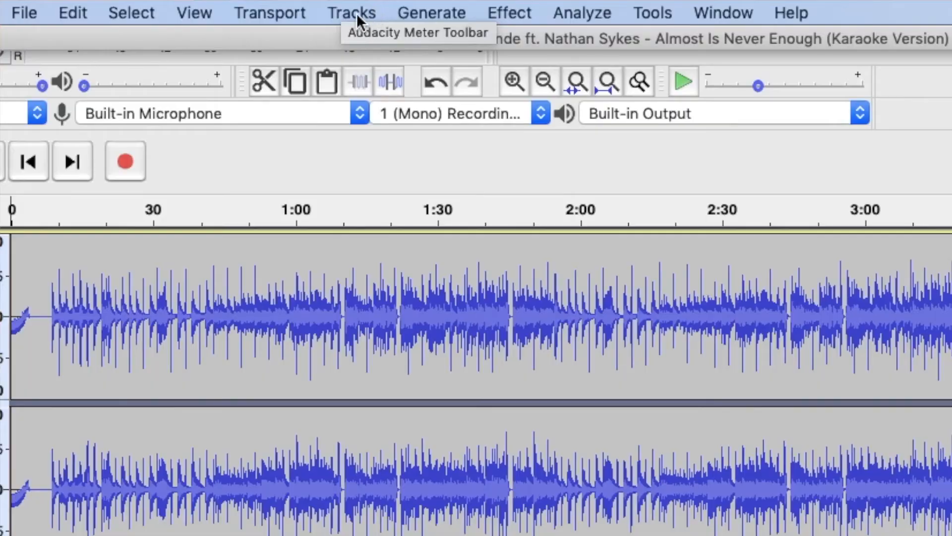
# - Add a new mono track below the karaoke track for the vocals
pyautogui.click(527, 4)
pyautogui.moveTo(530, 22)
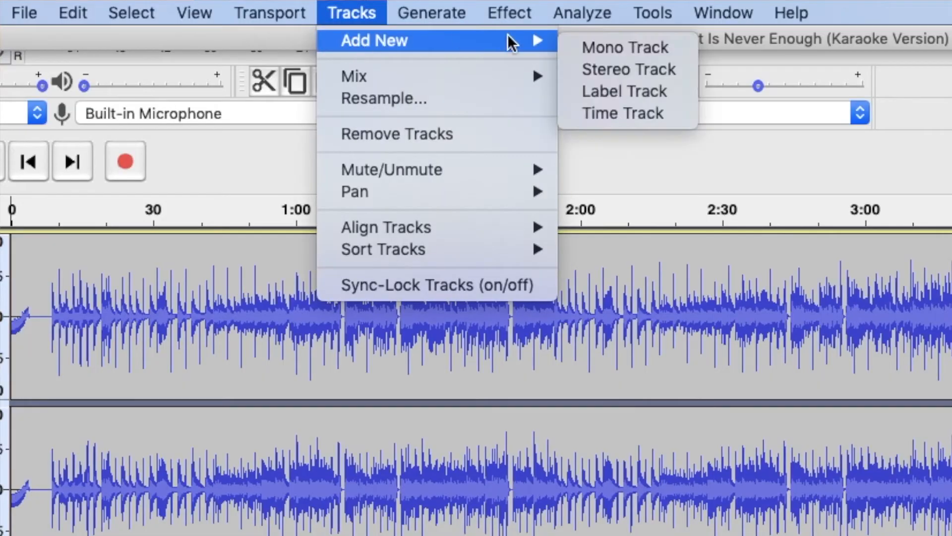
pyautogui.click(599, 50)
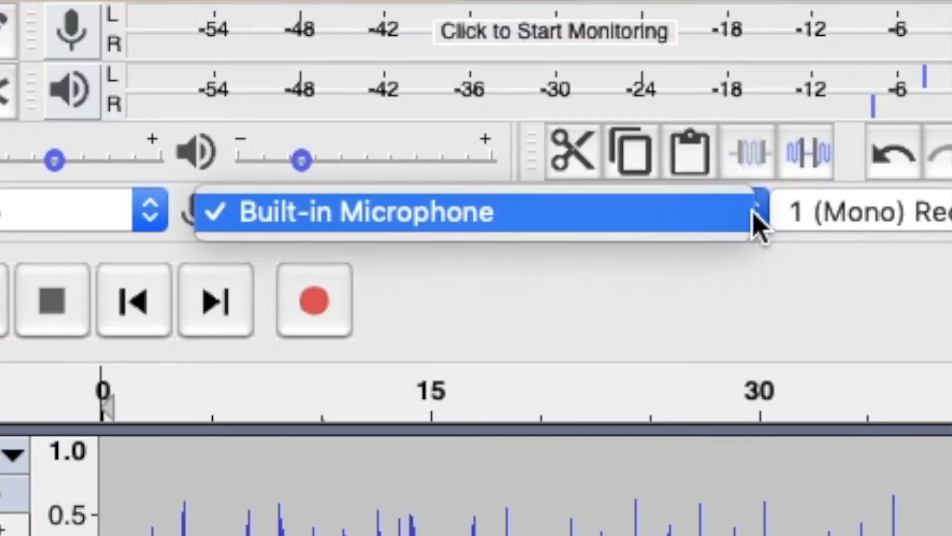
# - Dismiss the welcome dialog and set the recording device to Yeti Stereo Microphone
pyautogui.click(749, 206)
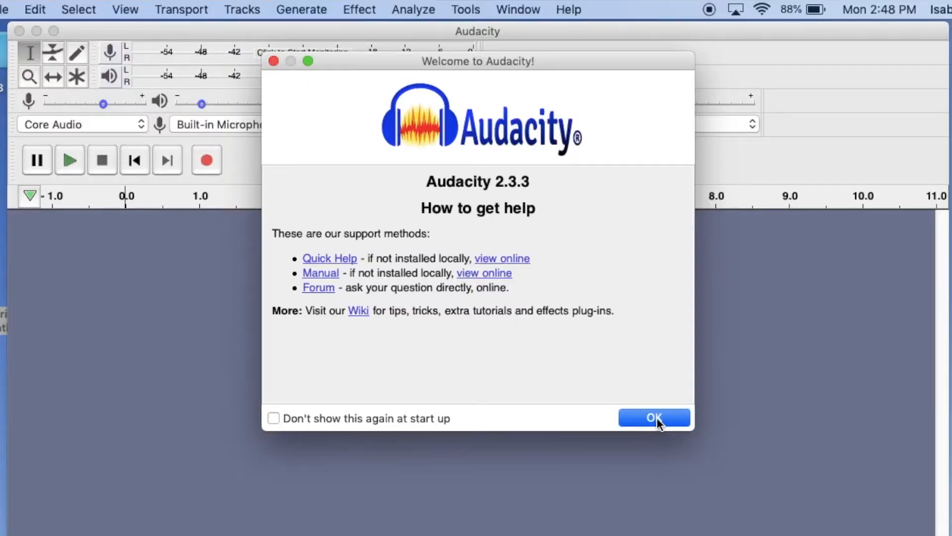
pyautogui.click(654, 418)
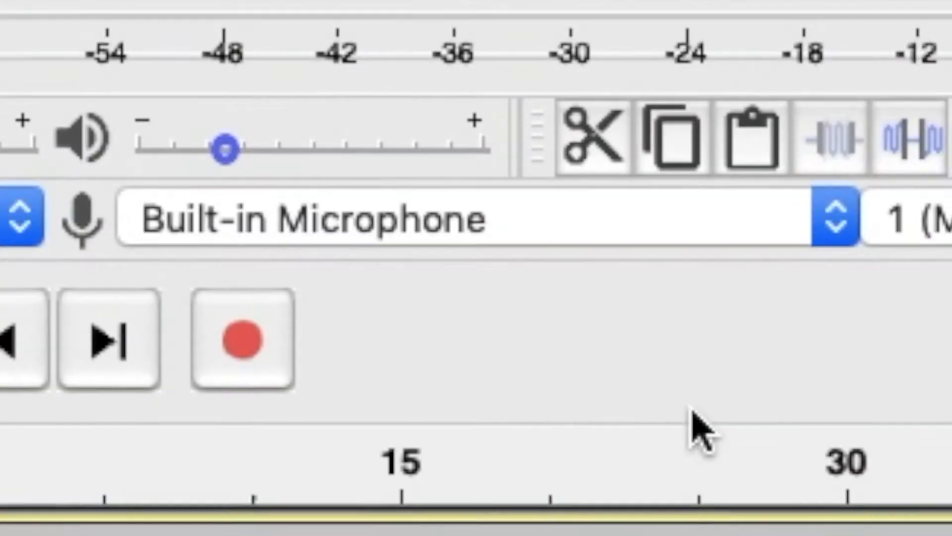
pyautogui.click(770, 226)
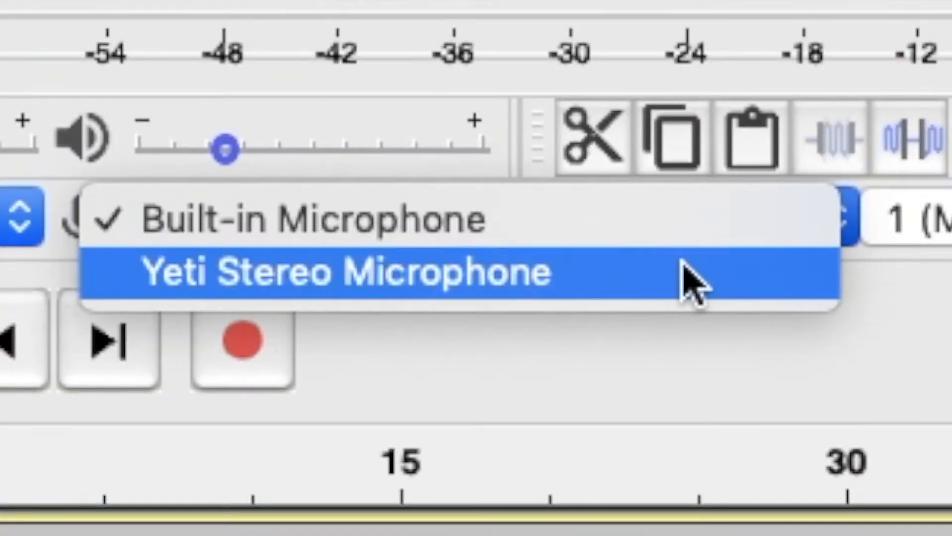
pyautogui.click(496, 342)
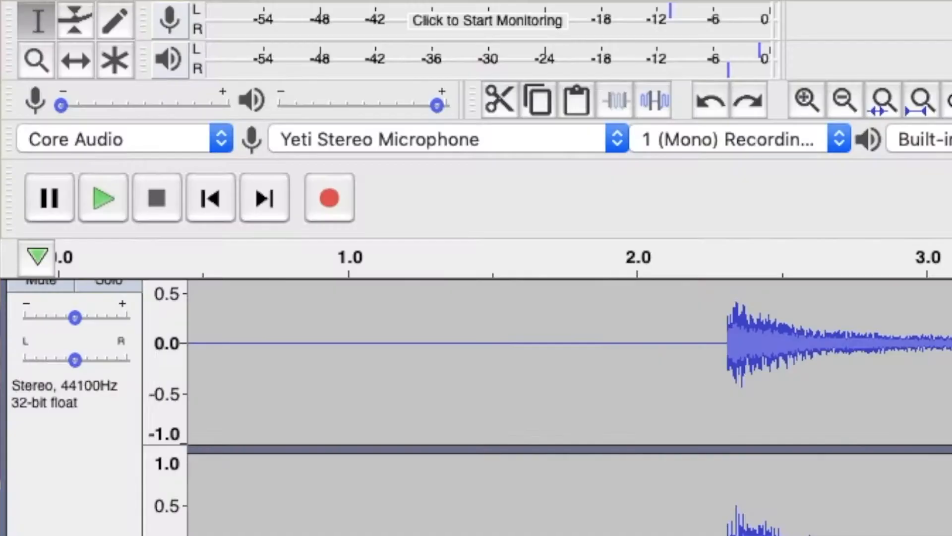
# - Place the playback cursor at the very start of the timeline, at 0.0 seconds
pyautogui.press('super+1')
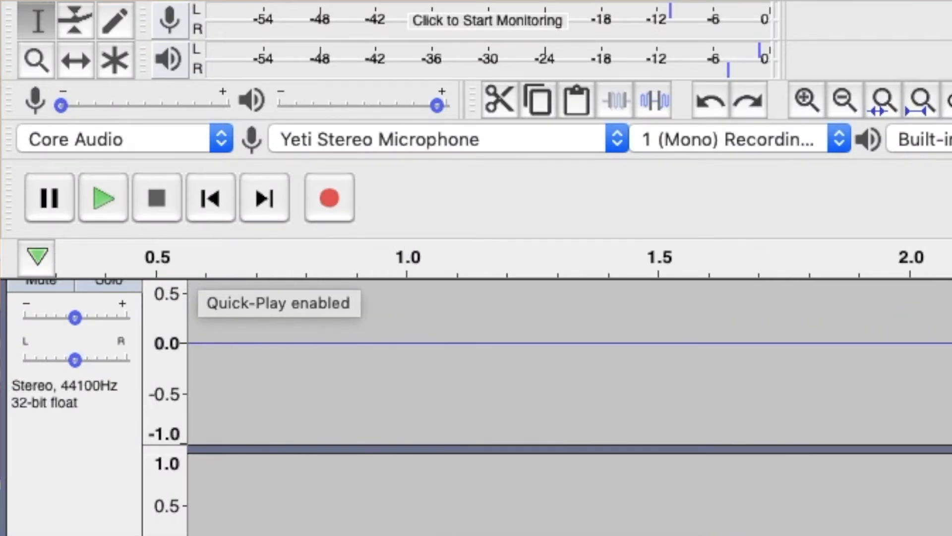
pyautogui.hscroll(-5, 571, 362)
pyautogui.hscroll(2, 570, 362)
pyautogui.hscroll(-2, 571, 362)
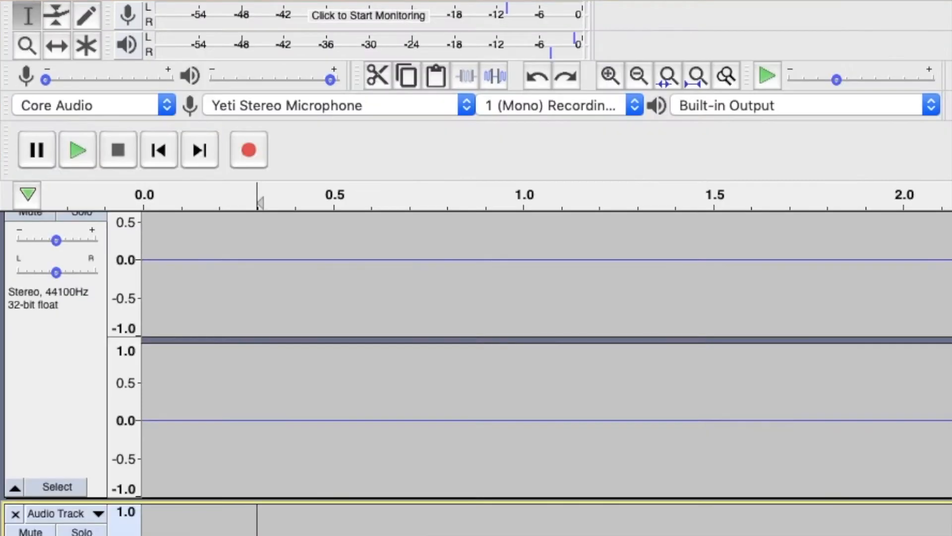
pyautogui.click(145, 202)
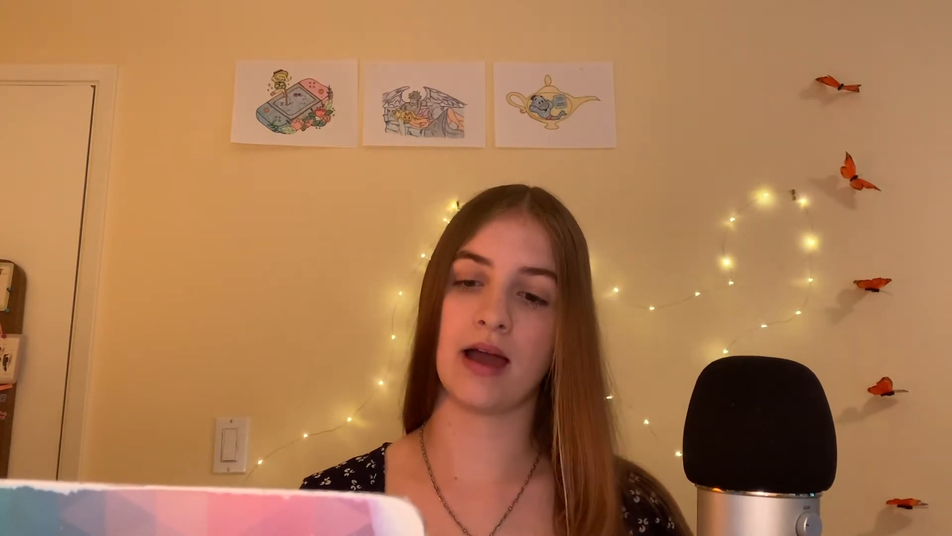
# - Capture a noise profile with Noise Reduction from the silent opening of the vocal track
pyautogui.moveTo(387, 253); pyautogui.dragTo(203, 269)
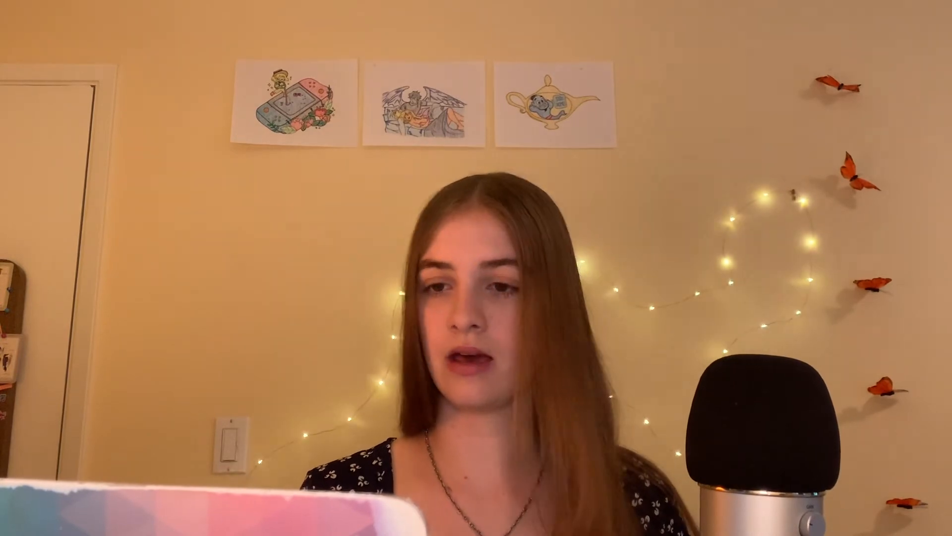
pyautogui.click(367, 12)
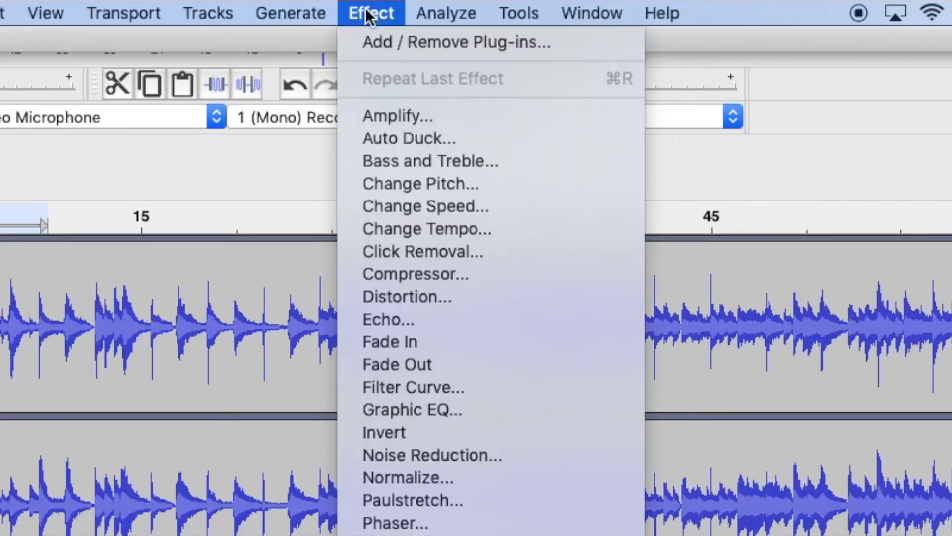
pyautogui.click(409, 454)
pyautogui.click(472, 214)
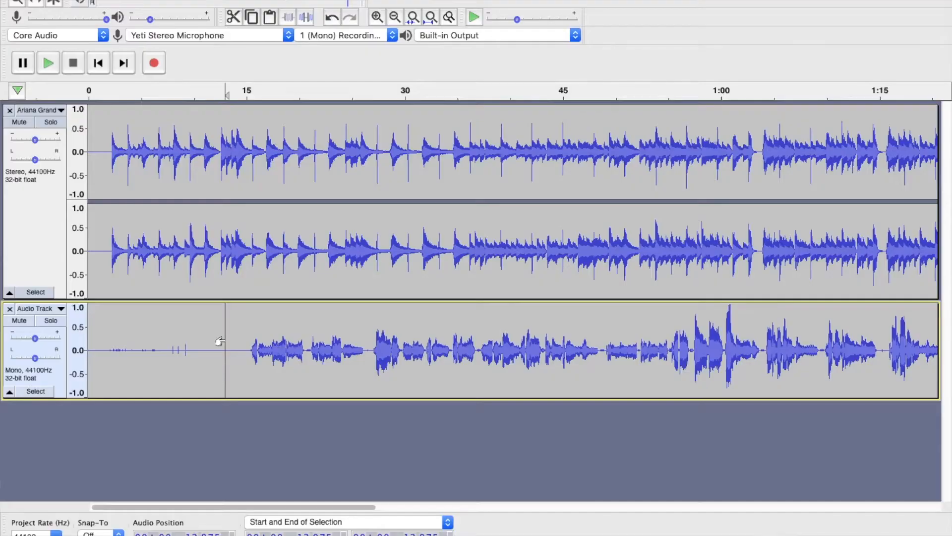
# - Apply Noise Reduction to the entire vocal track using the captured noise profile
pyautogui.doubleClick(225, 339)
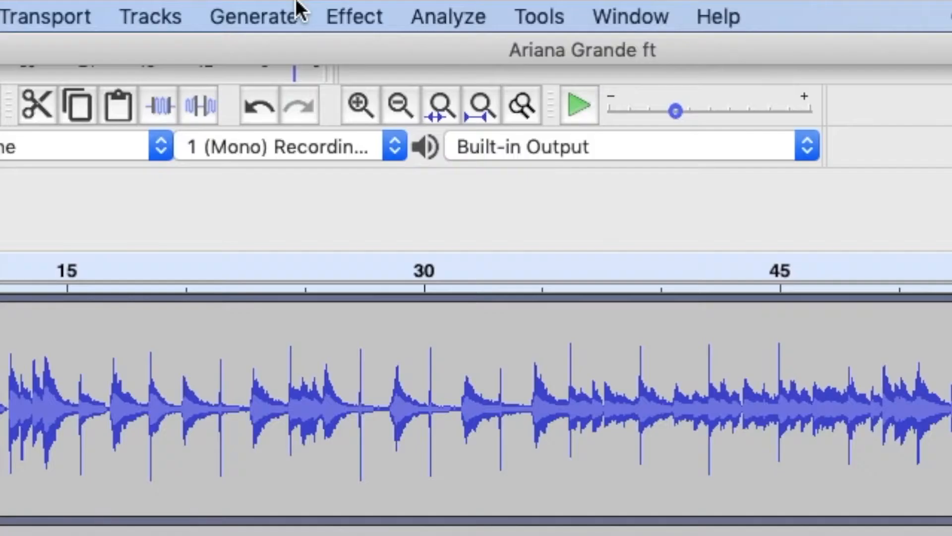
pyautogui.click(376, 14)
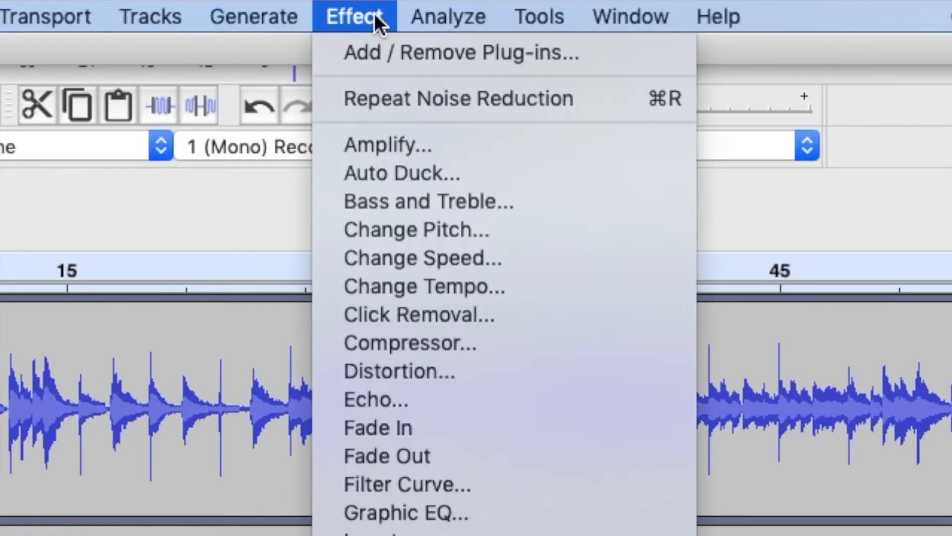
pyautogui.click(389, 97)
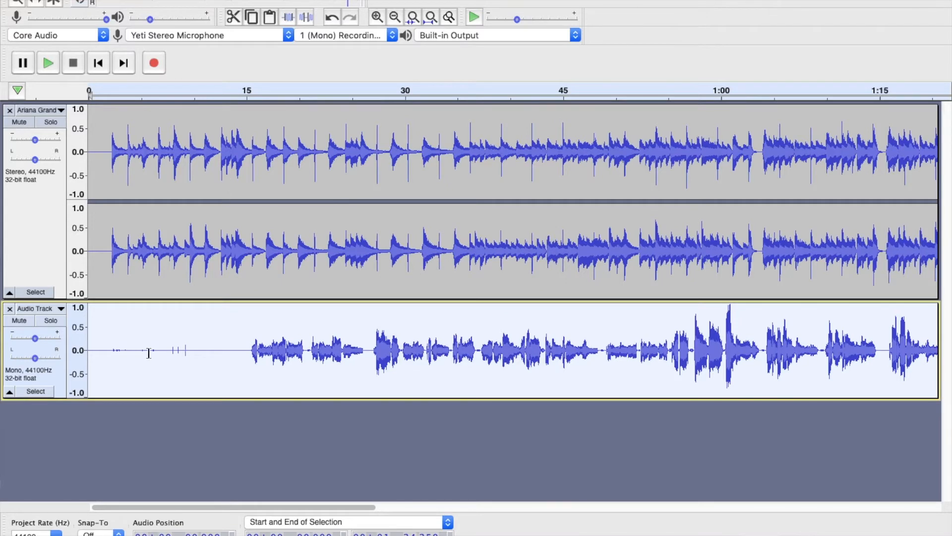
# - Silence the stray clicks in the vocal track between about 7.6 and 10.2 seconds
pyautogui.scroll(5, 148, 354)
pyautogui.hscroll(-5, 148, 353)
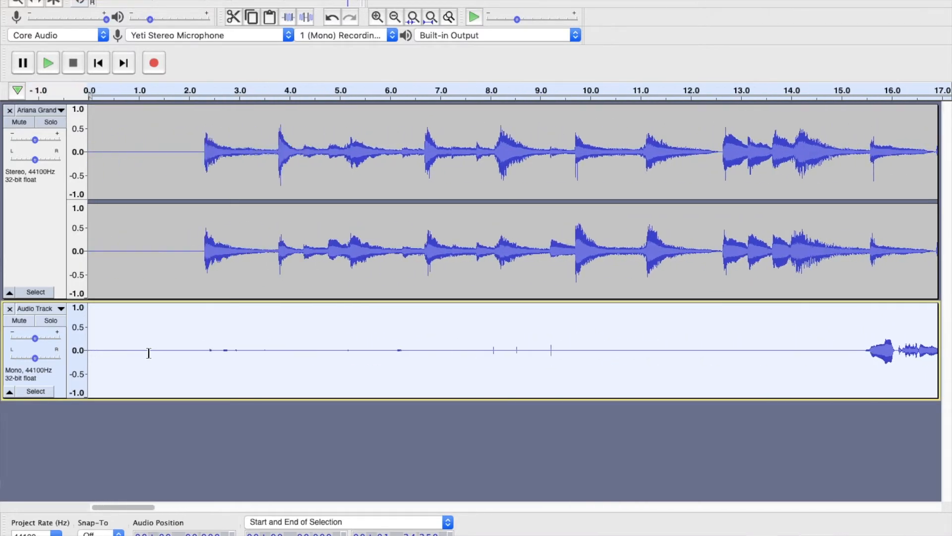
pyautogui.click(362, 4)
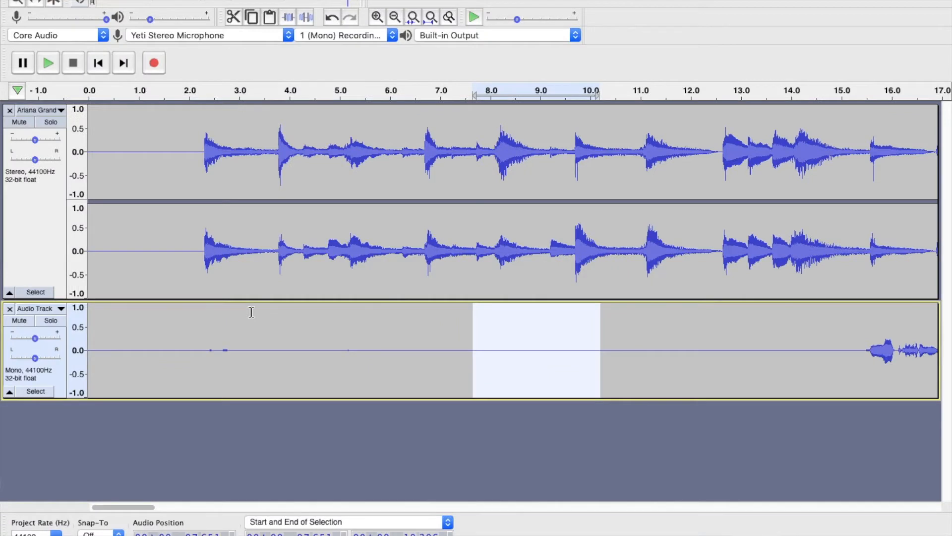
pyautogui.click(247, 350)
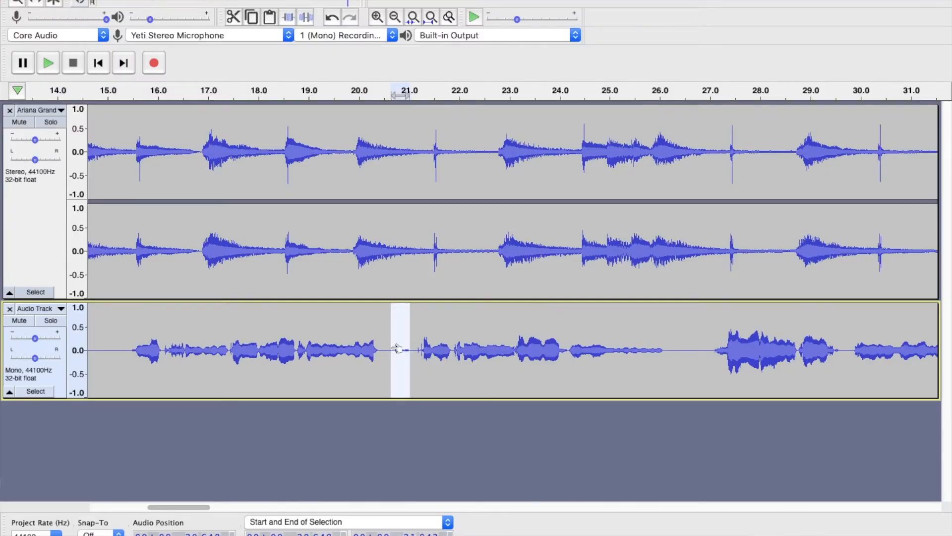
# - Listen to the faint noise in the vocal track from about 20.8 to 21.0 seconds
pyautogui.scroll(6, 397, 346)
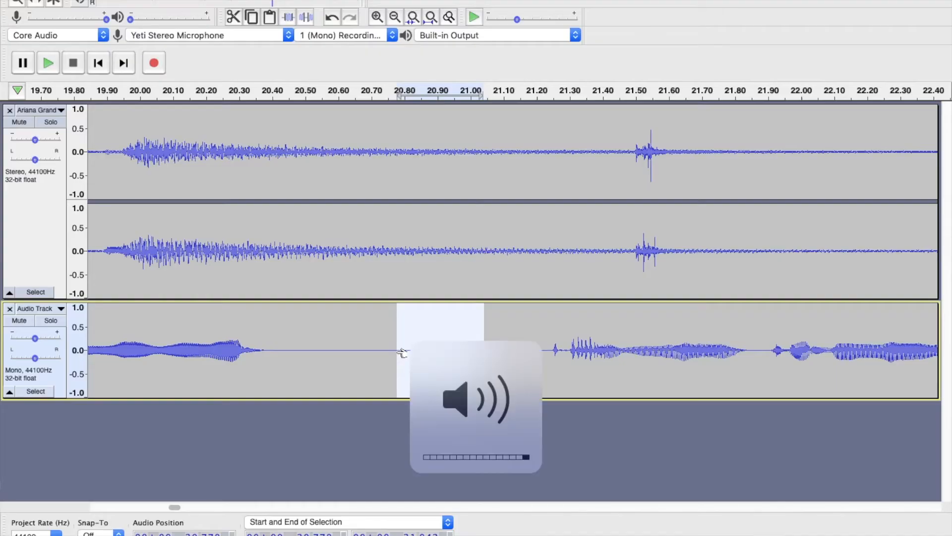
pyautogui.press('space')
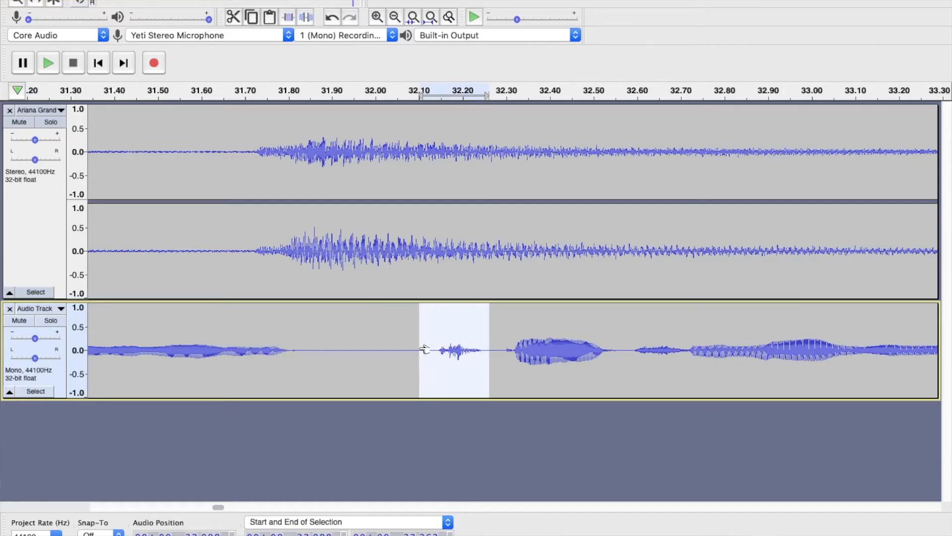
# - Listen to the short noise in the vocal track between about 32.10 and 32.26 seconds and silence it
pyautogui.press('space')
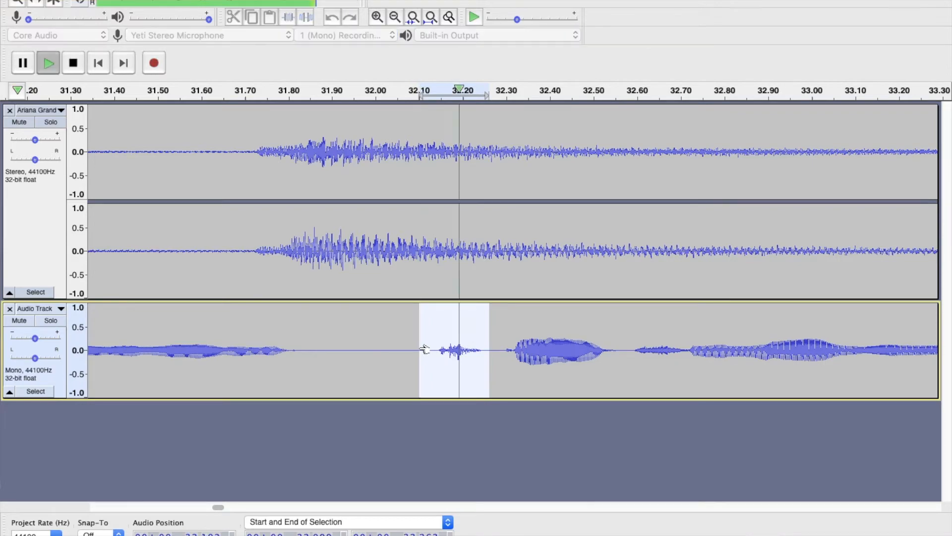
pyautogui.press('space')
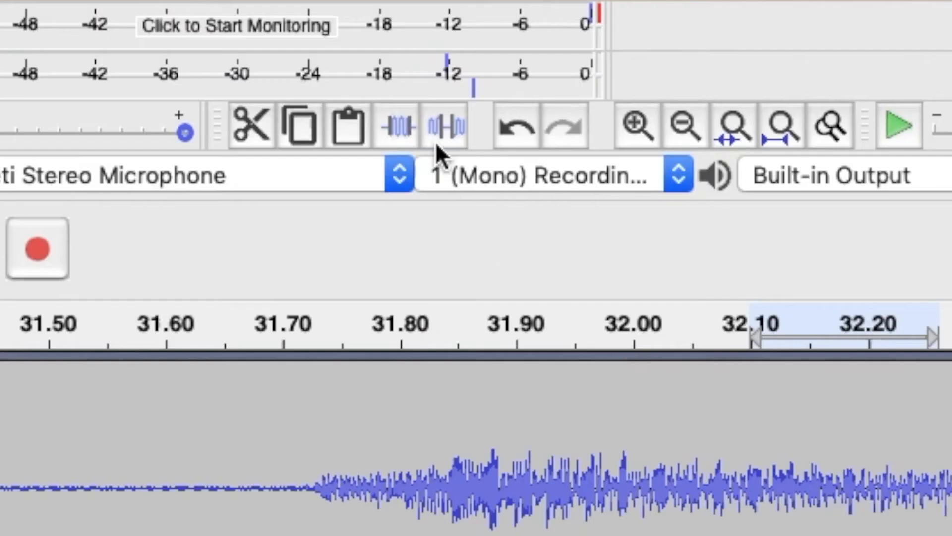
pyautogui.click(439, 121)
pyautogui.click(590, 309)
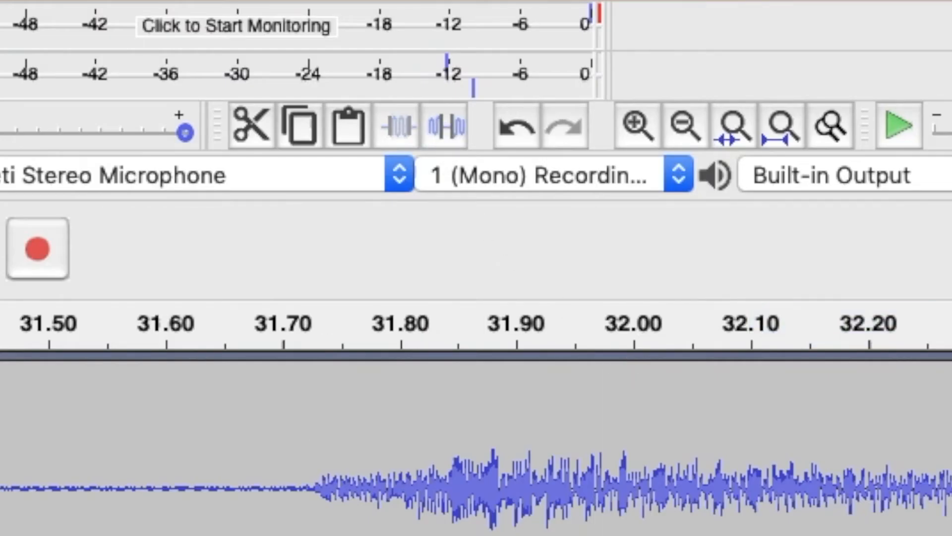
pyautogui.scroll(-2, 590, 309)
pyautogui.hscroll(5, 585, 310)
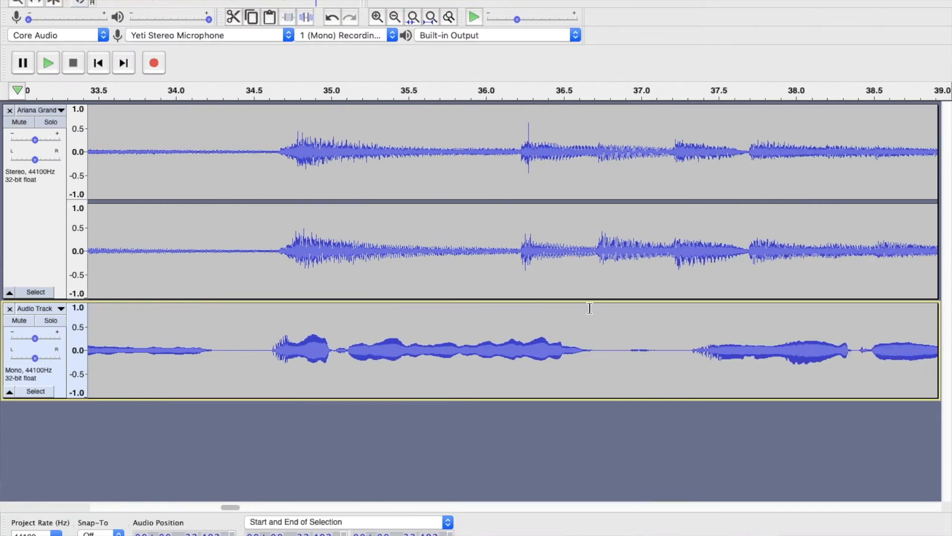